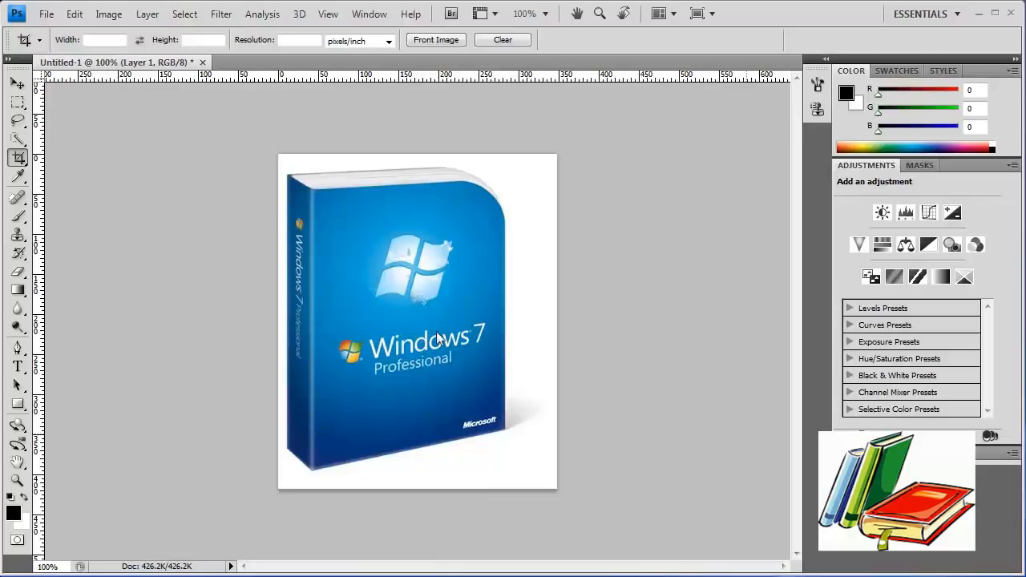
Show the layers and resize the canvas to 400 by 700 pixels, anchored at the top centre
key("F7")
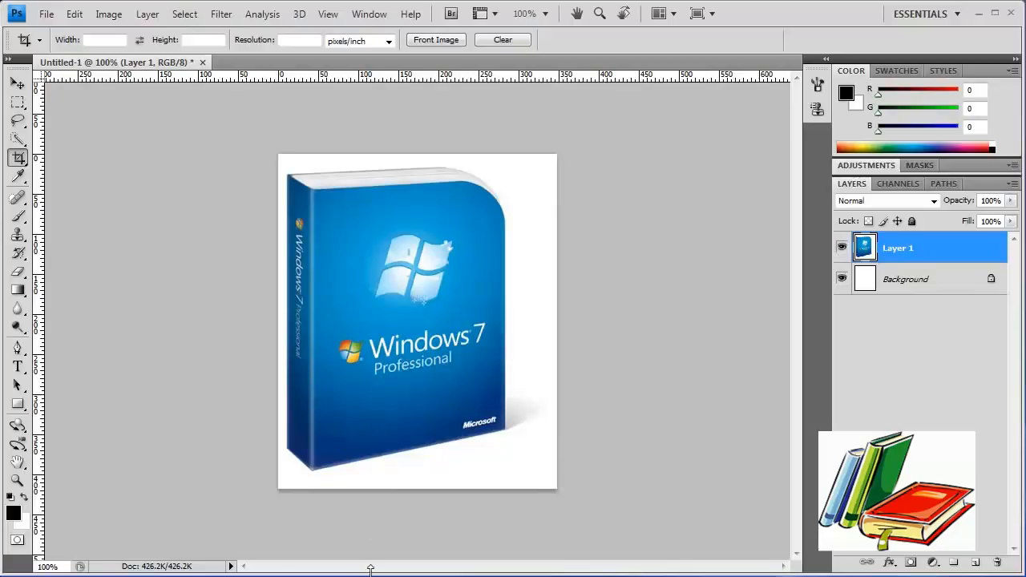
left_click(109, 14)
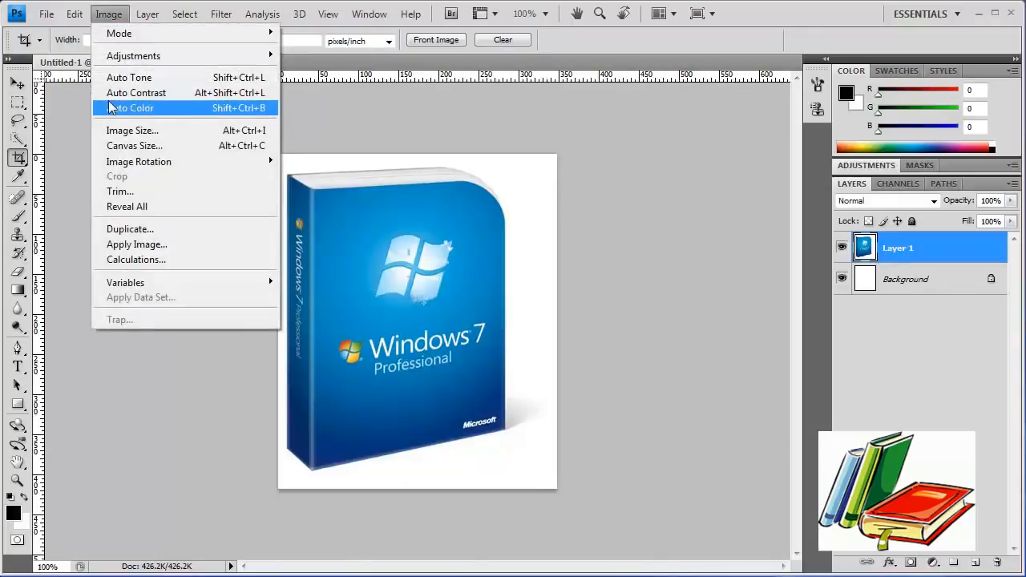
left_click(139, 148)
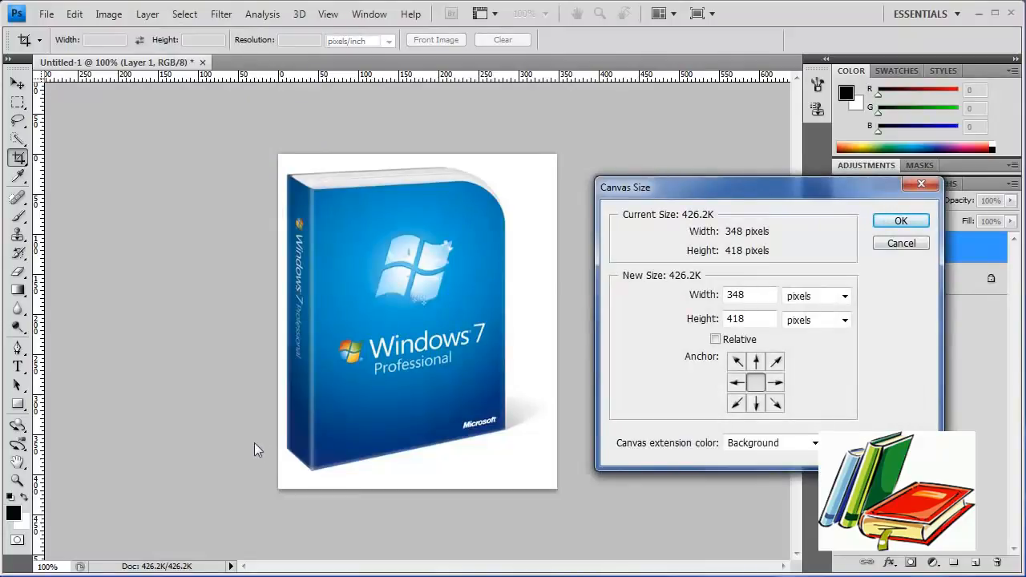
left_click(756, 362)
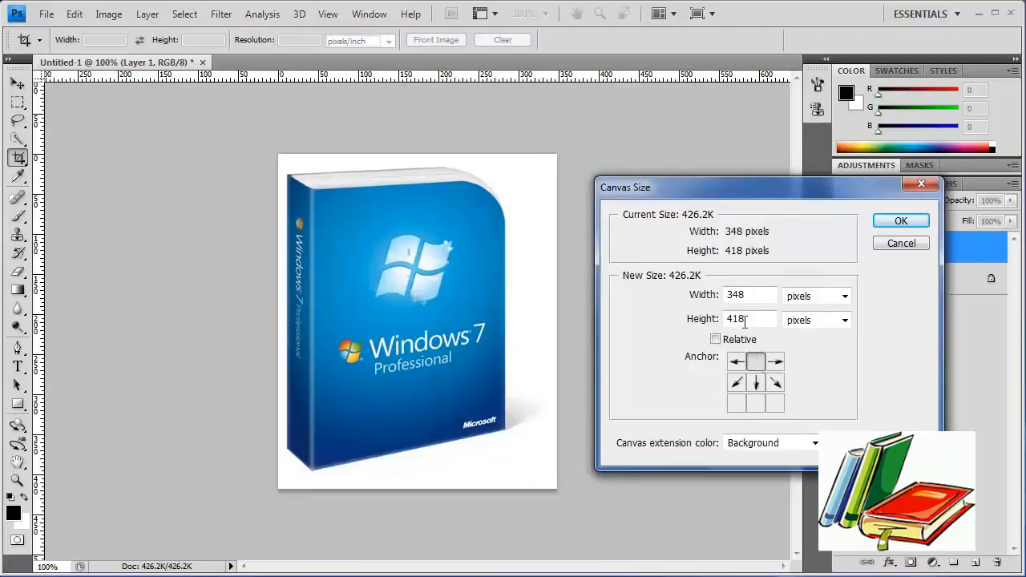
left_click_drag(747, 296, 717, 303)
type("4")
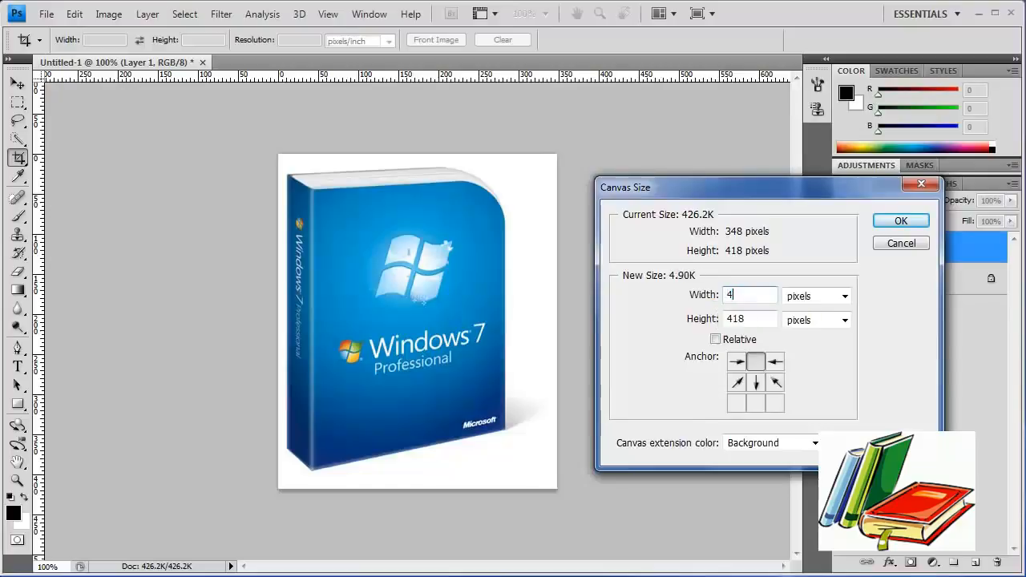
type("00")
key("Tab")
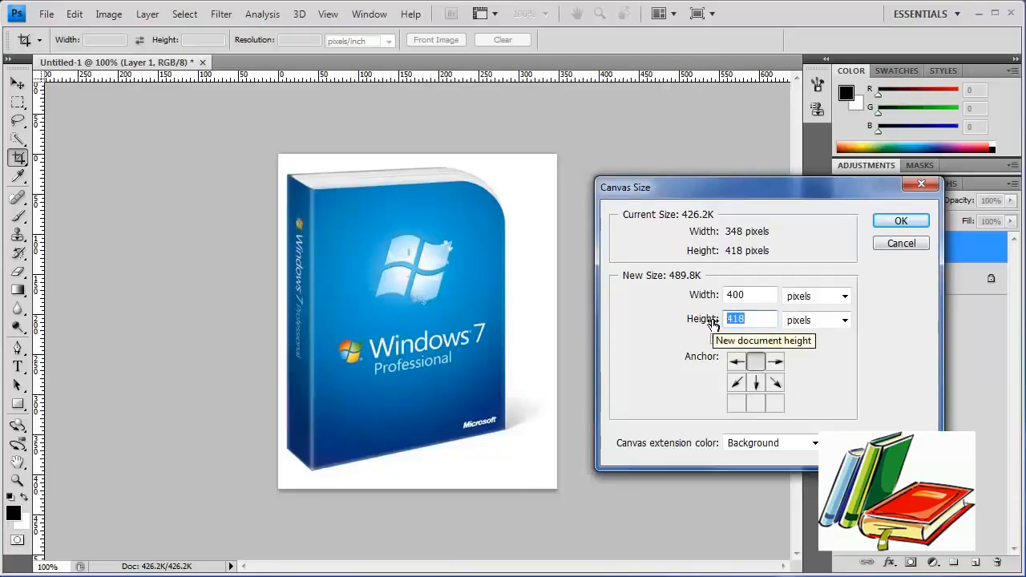
type("700")
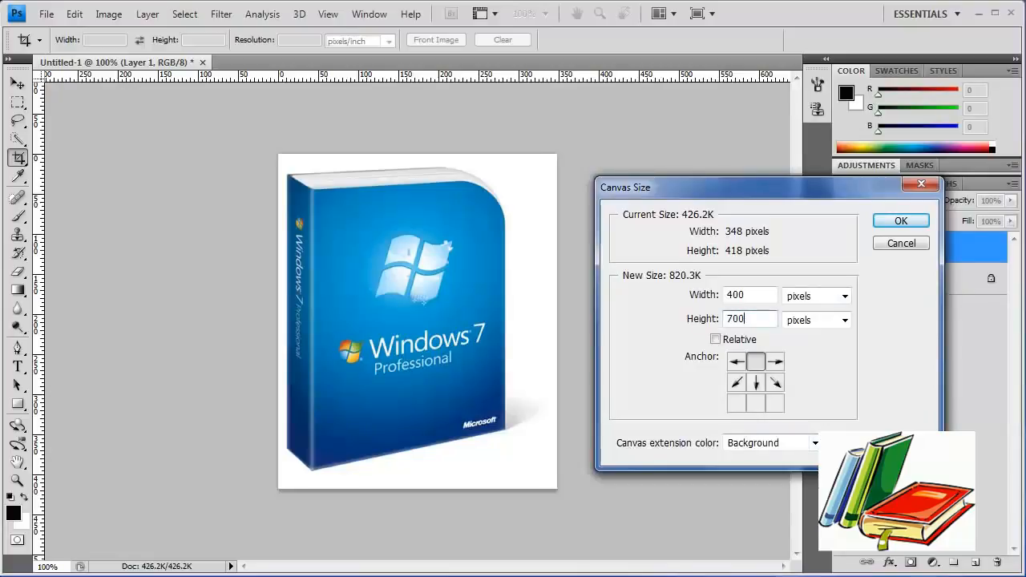
left_click(901, 221)
Marquee-select the box from the top of the white Windows logo to just below its base and copy it to a new layer
scroll(489, 361, "up", 3)
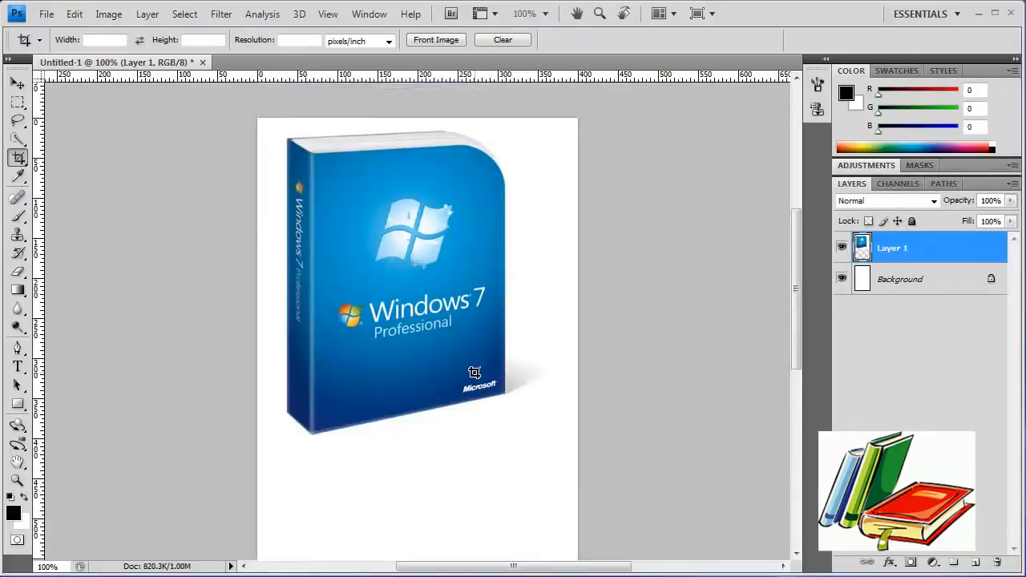
scroll(448, 426, "down", 2)
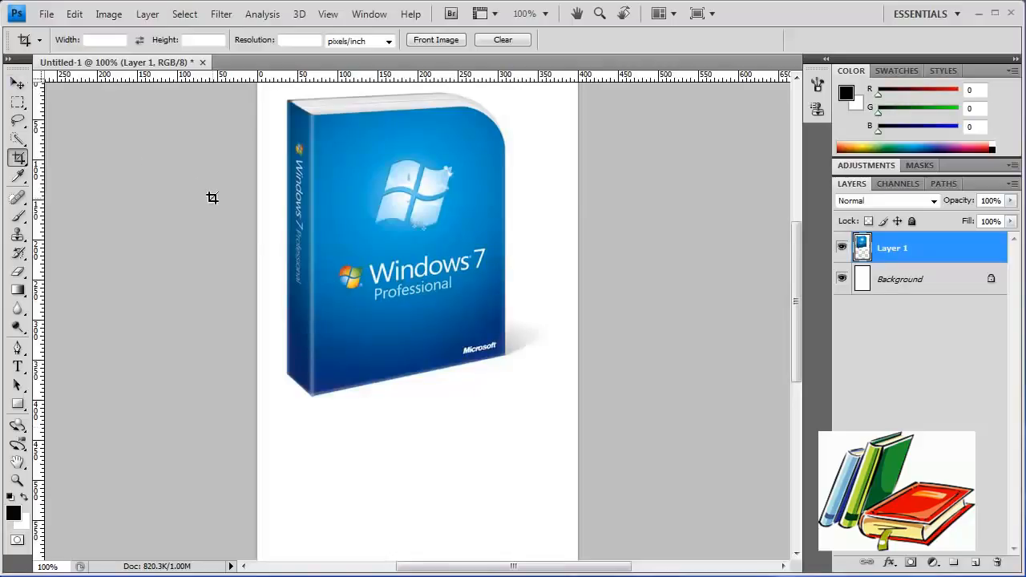
left_click(17, 102)
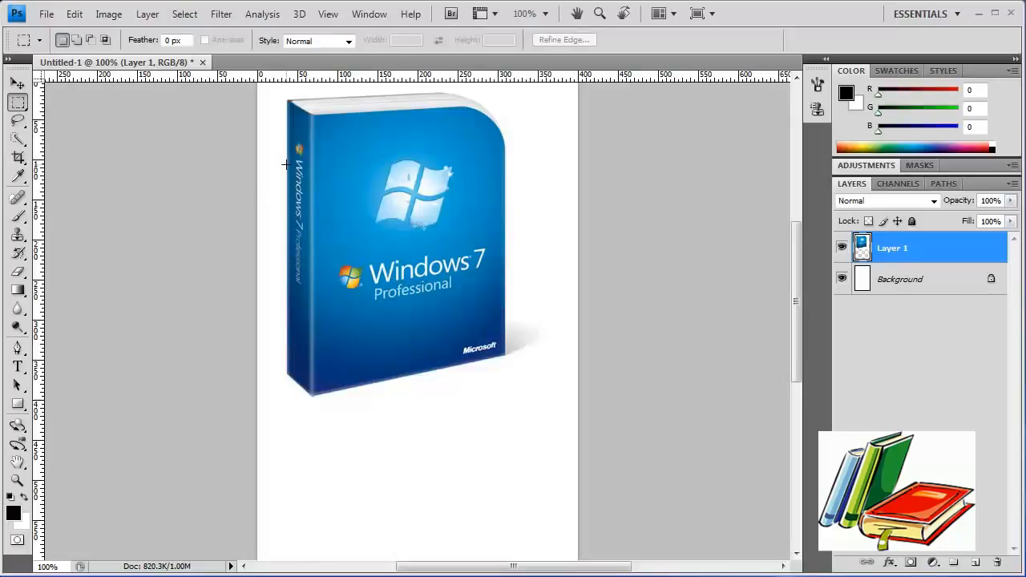
left_click_drag(342, 232, 506, 404)
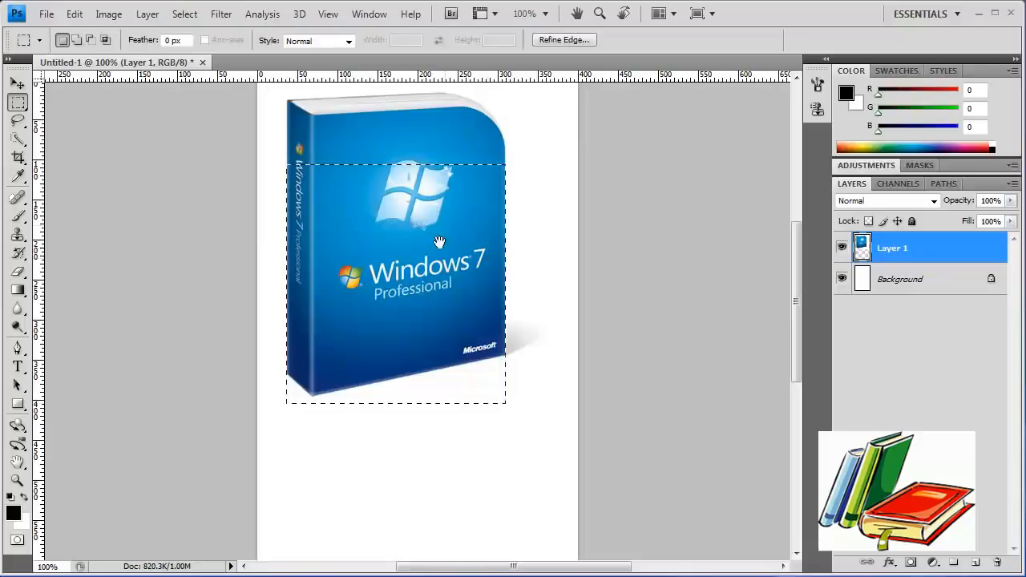
left_click_drag(275, 149, 403, 433)
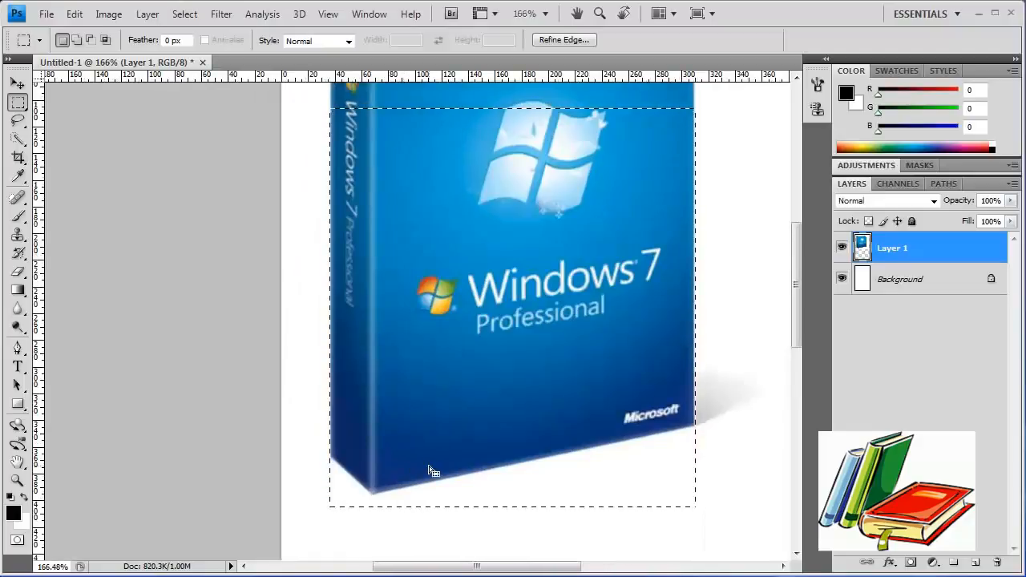
key("ctrl+1")
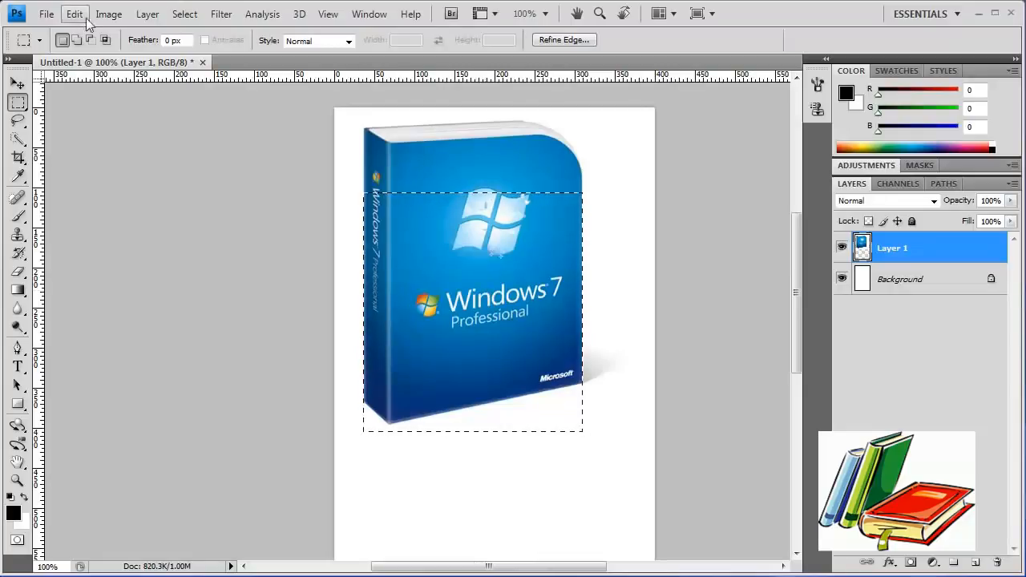
left_click(141, 16)
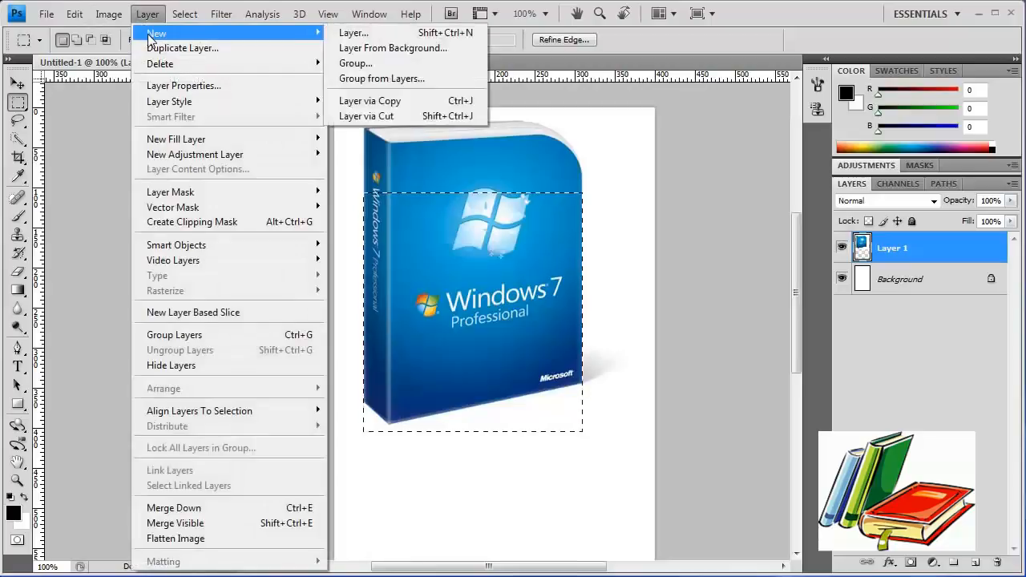
mouse_move(148, 13)
mouse_move(212, 36)
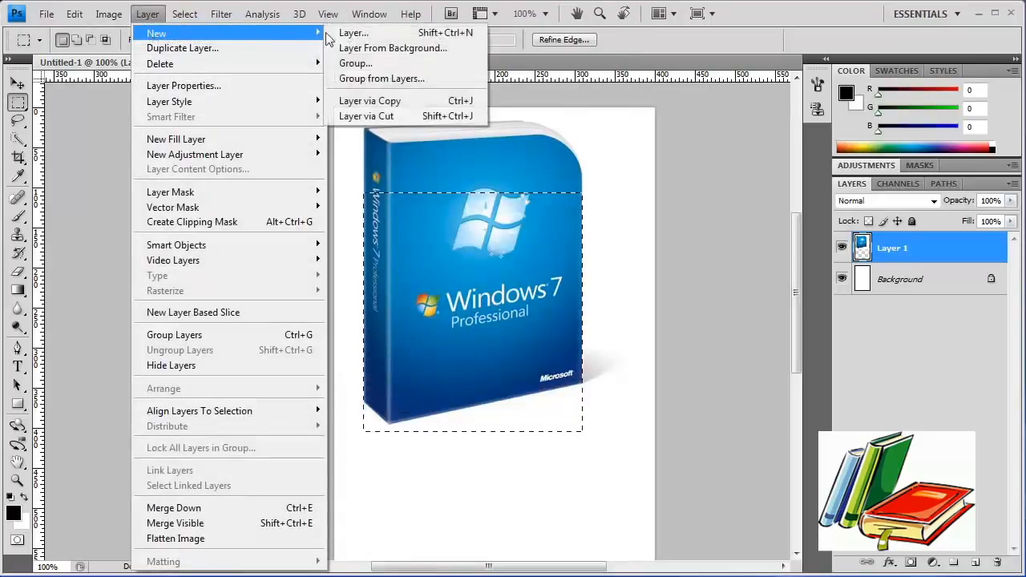
left_click(373, 99)
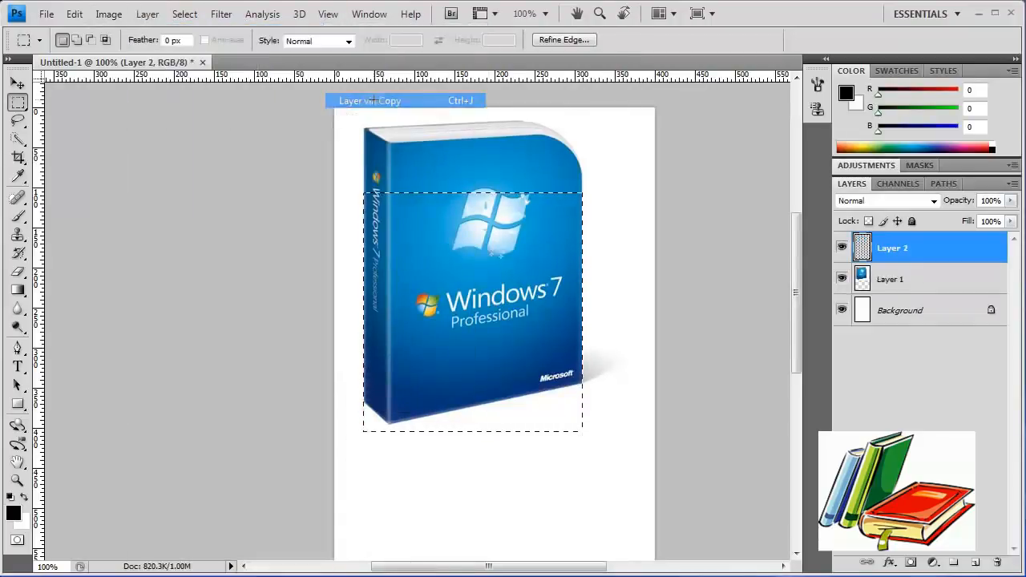
Hide Layer 1 and the Background layer, leaving only Layer 2 shown
left_click(842, 279)
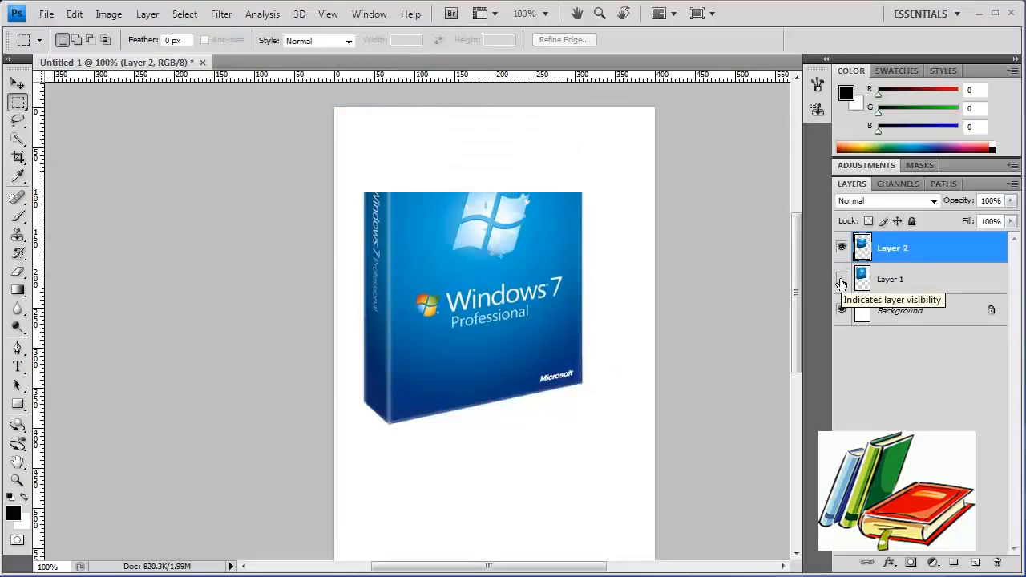
left_click(841, 280)
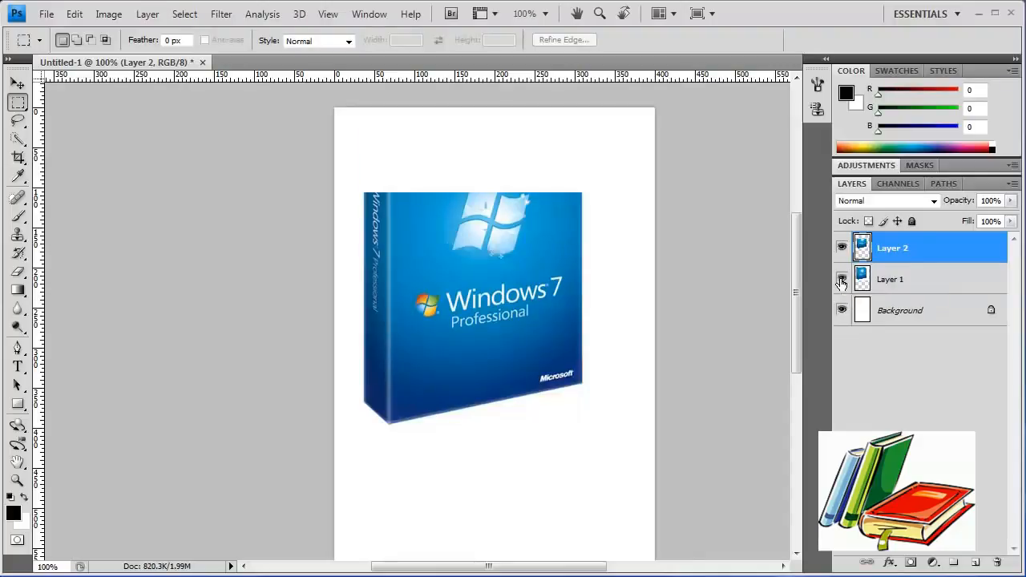
left_click(841, 280)
left_click(841, 310)
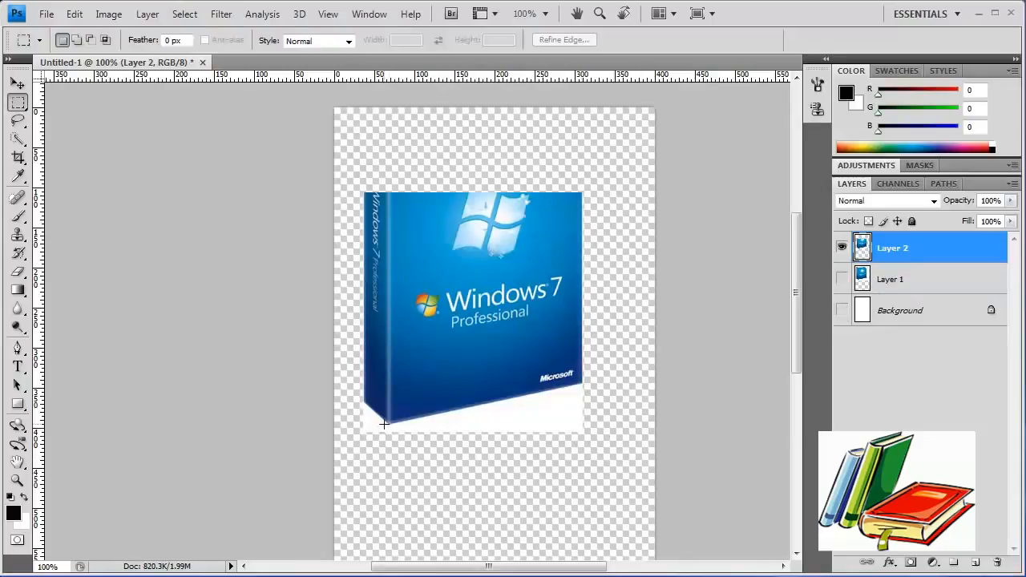
Delete the white area beneath the box on Layer 2 using a Magic Wand selection, and deselect
left_click(17, 139)
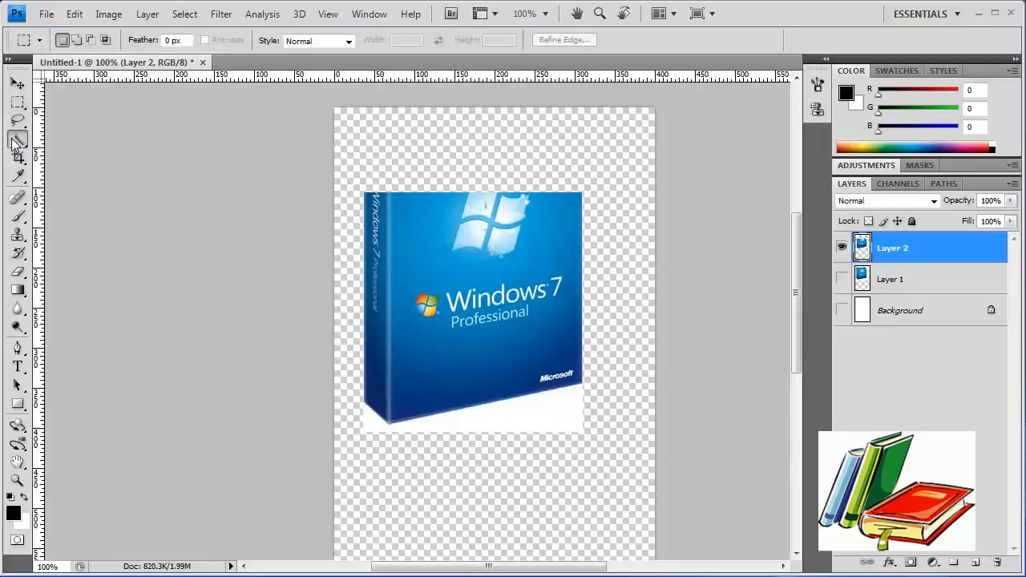
left_click(61, 156)
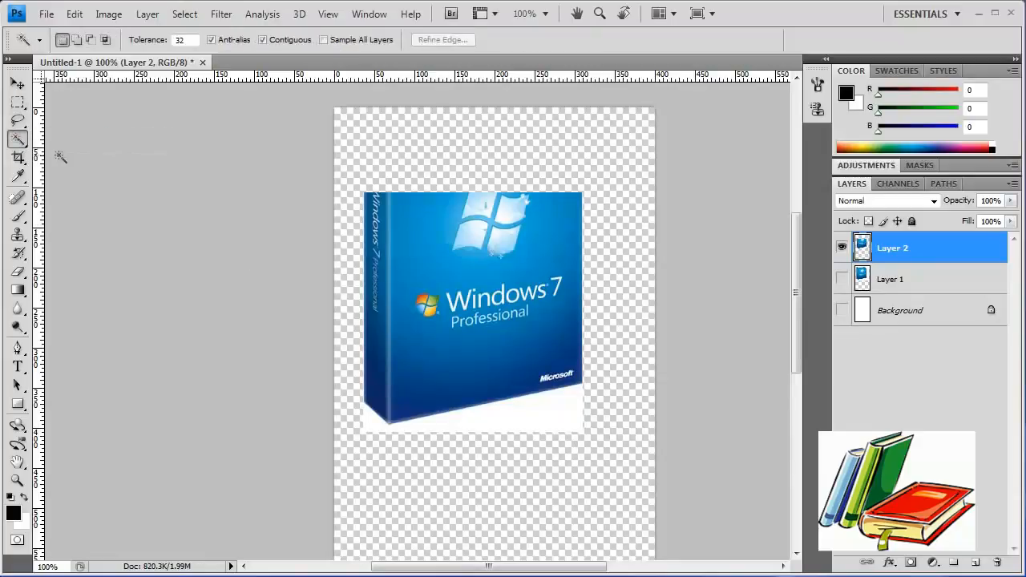
left_click(528, 422)
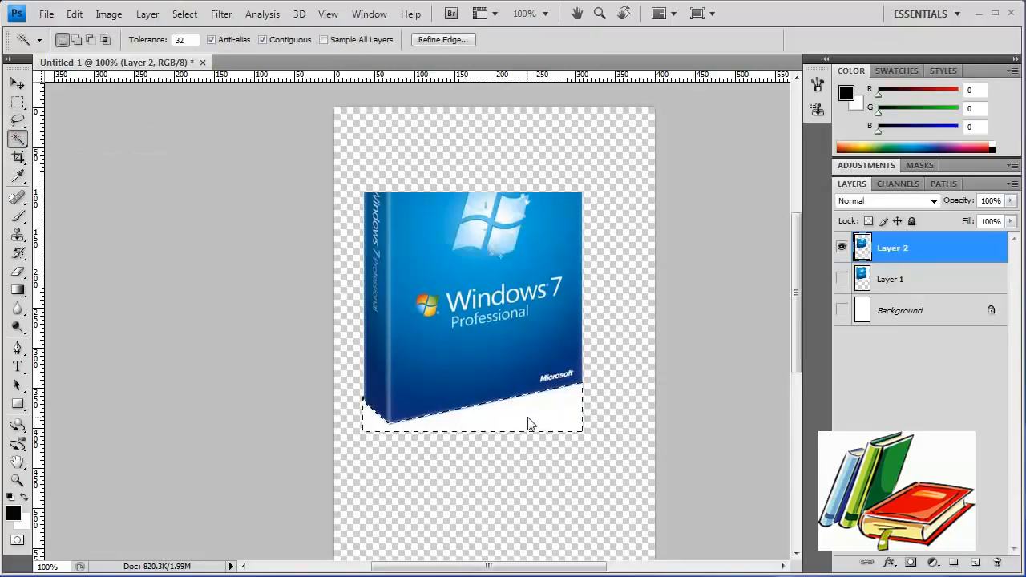
key("Delete")
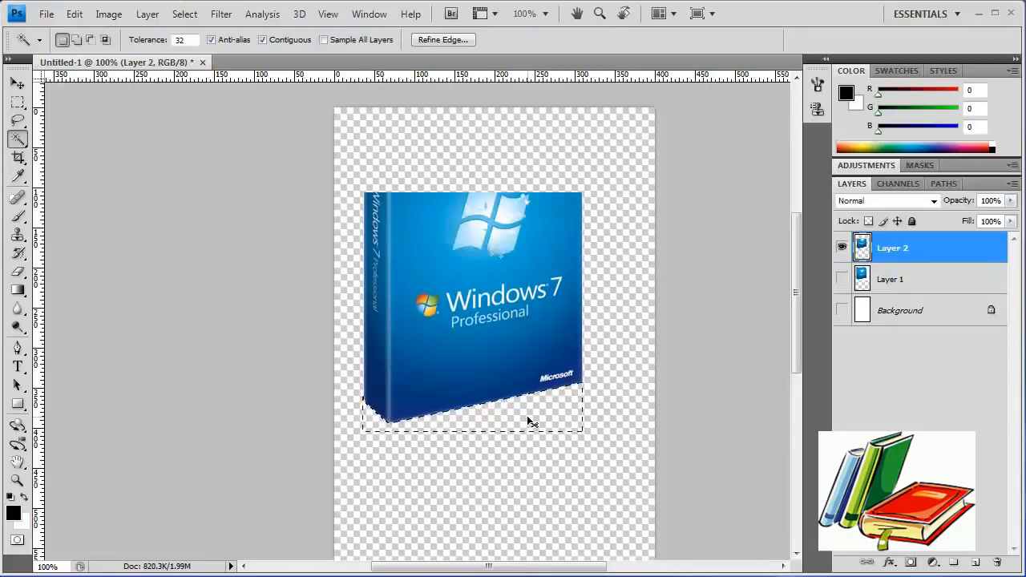
key("ctrl+d")
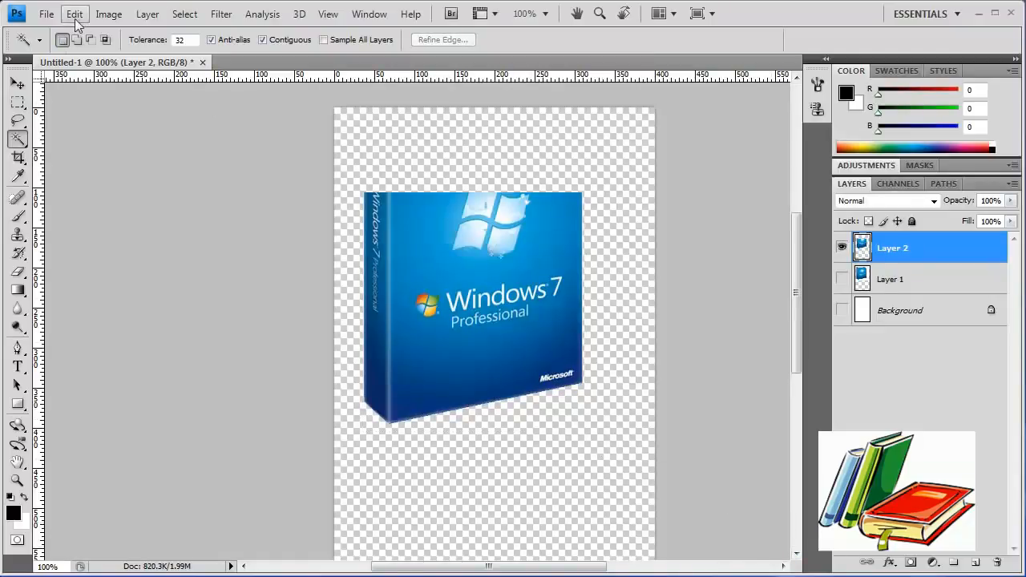
Flip the box copy on Layer 2 vertically
left_click(145, 14)
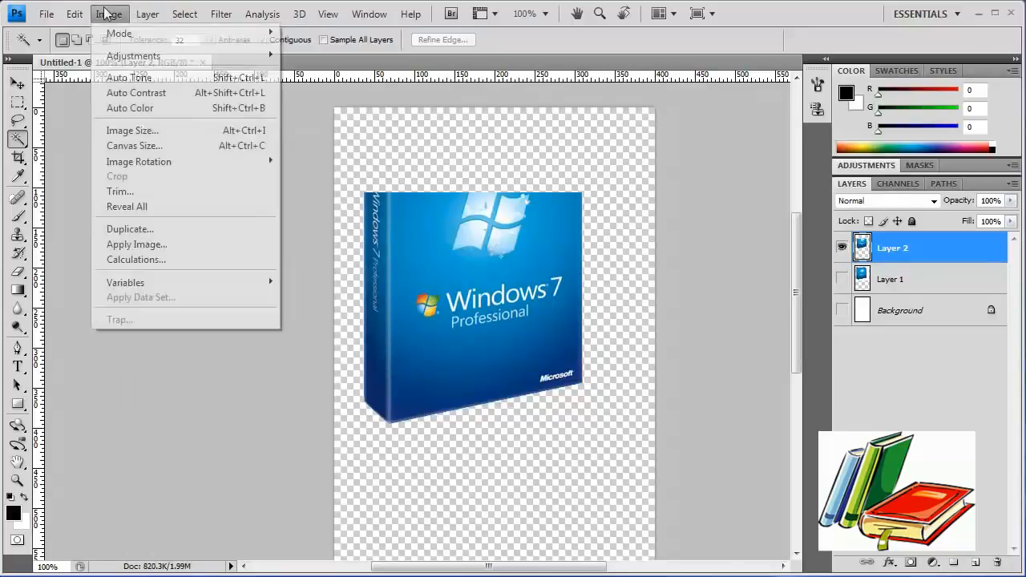
mouse_move(79, 16)
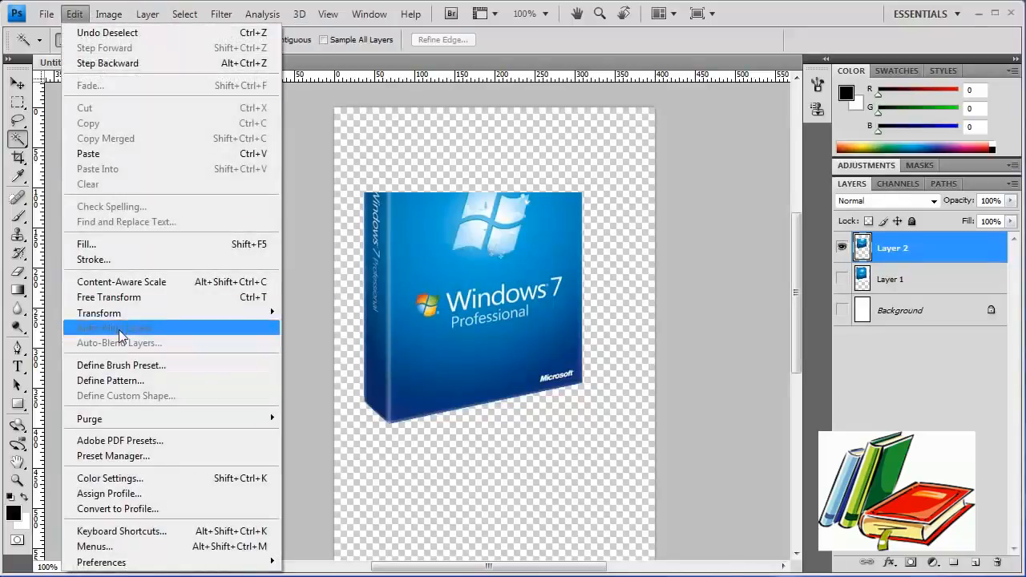
mouse_move(124, 318)
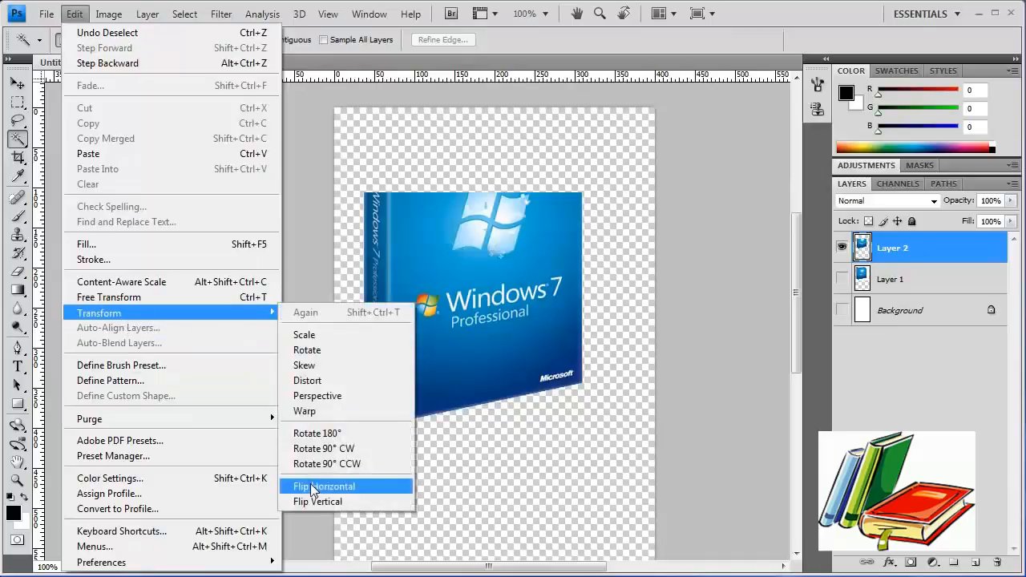
left_click(314, 502)
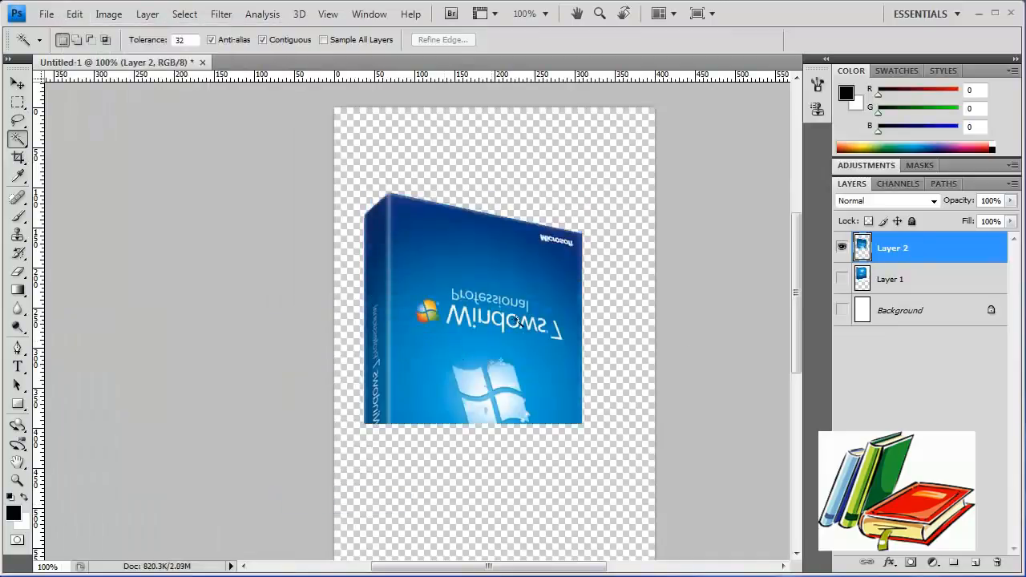
Show Layer 1 and the Background again, and move the flipped copy beneath the box so their front corners meet
left_click(841, 278)
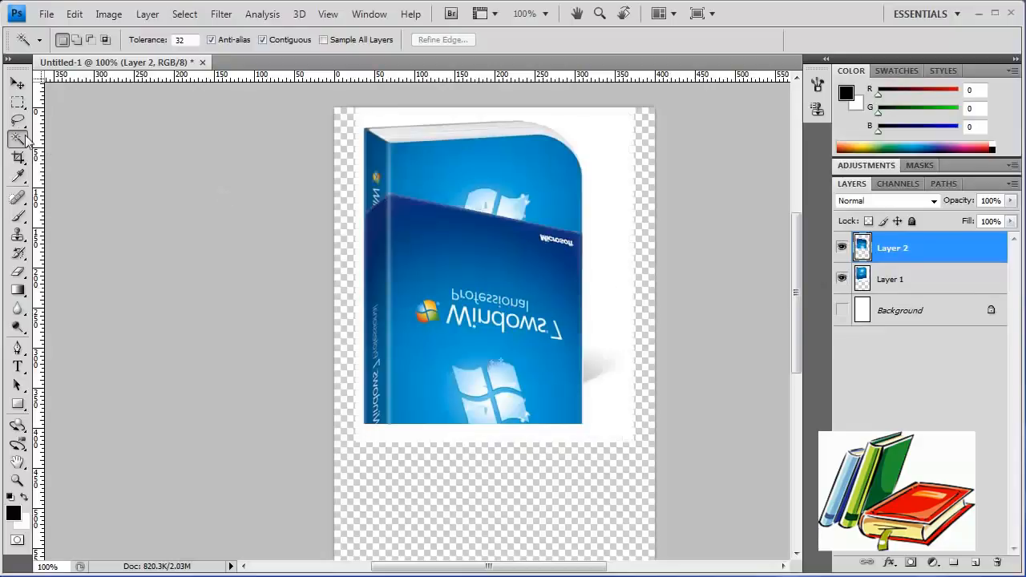
left_click(17, 84)
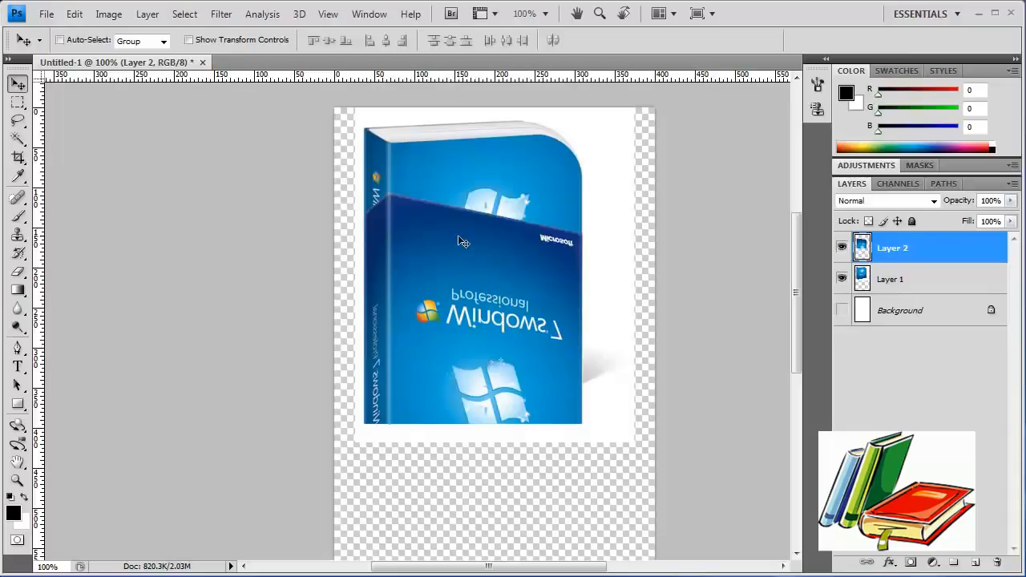
left_click_drag(423, 220, 419, 455)
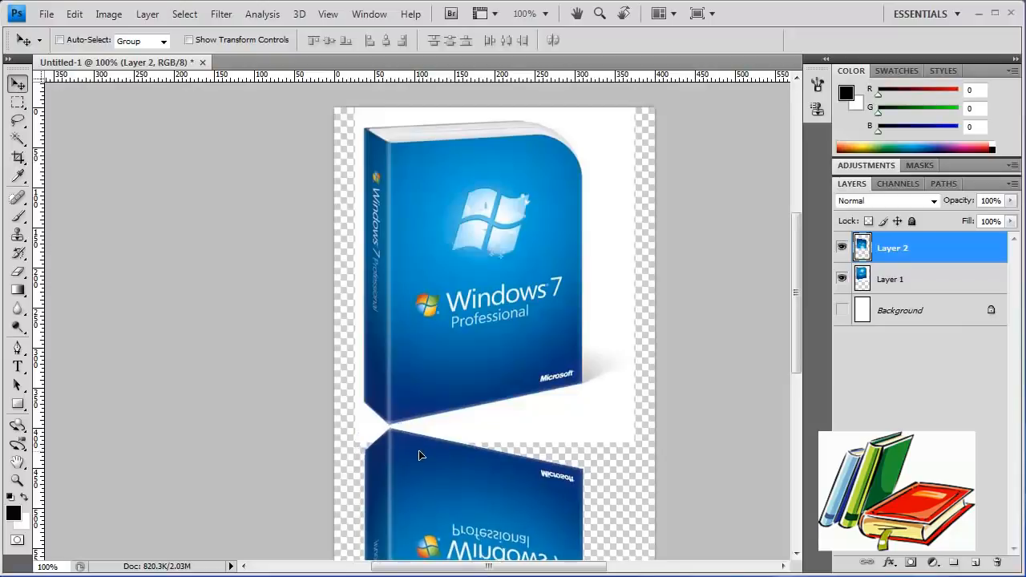
key("Left")
key("Up")
key("Up")
key("Up")
key("Up")
key("Up")
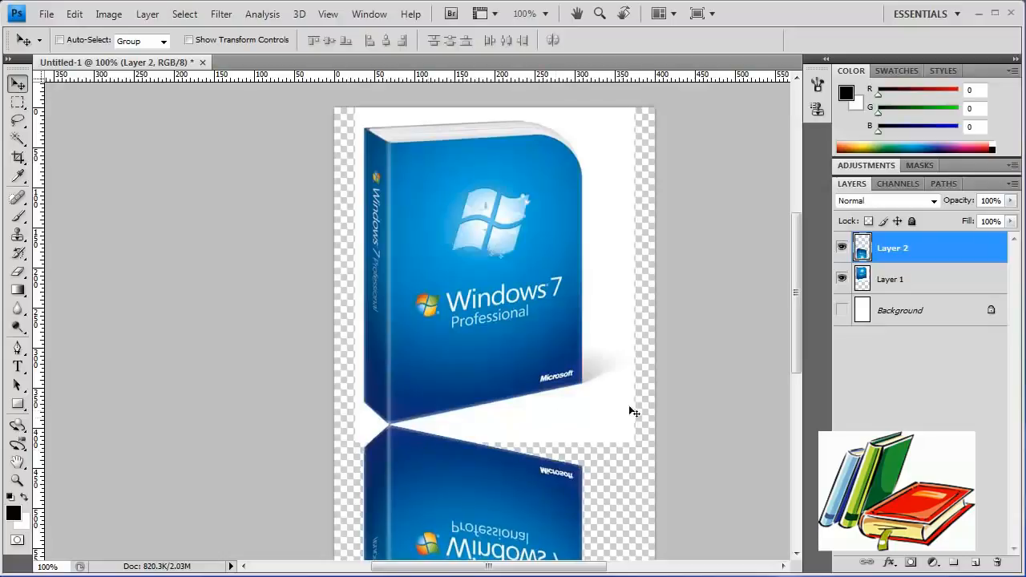
left_click(842, 310)
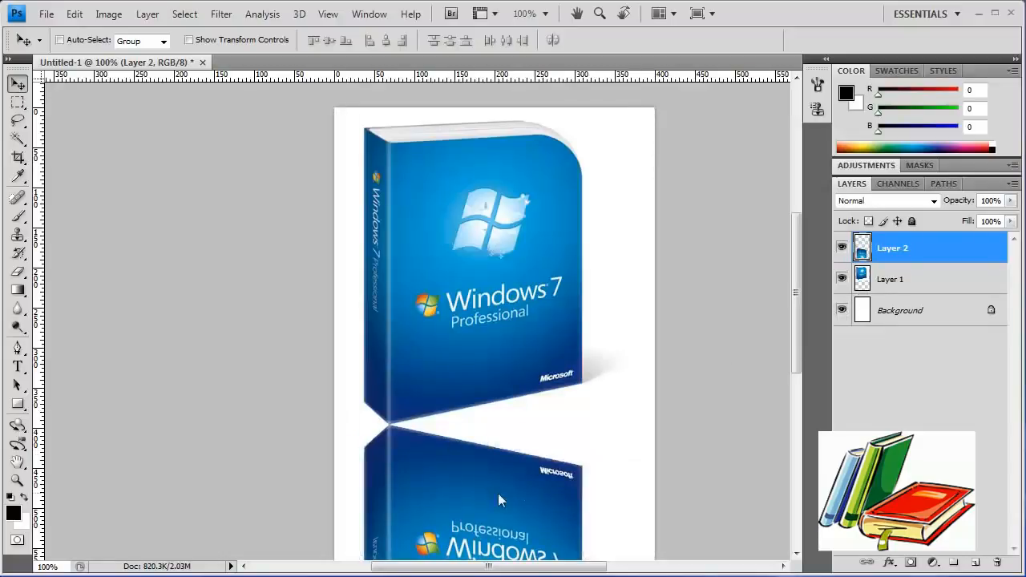
Select the front face of the flipped copy with a rectangular marquee, from the front corner edge down to the canvas bottom
scroll(482, 504, "down", 4)
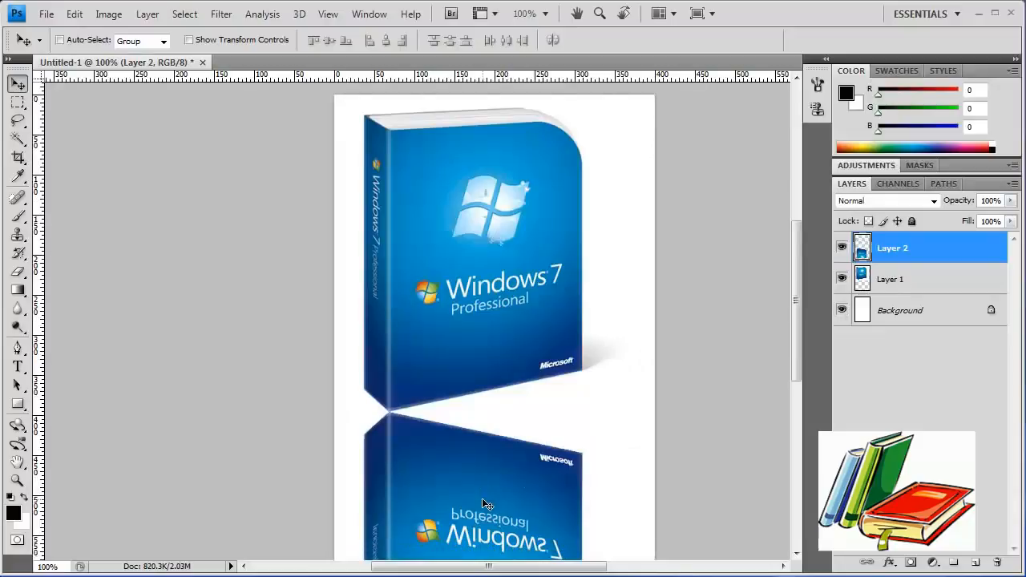
scroll(483, 503, "up", 2)
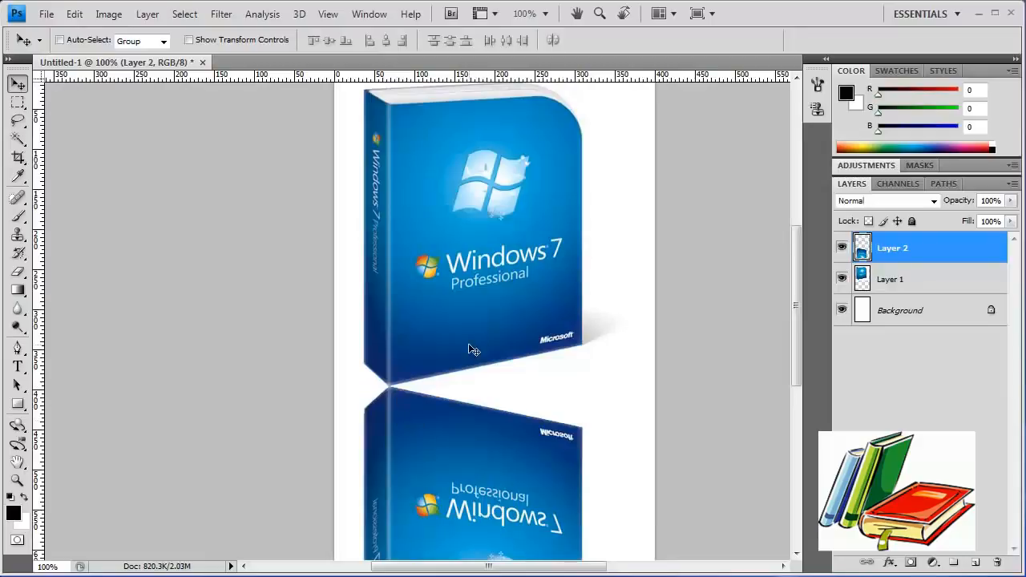
left_click(19, 102)
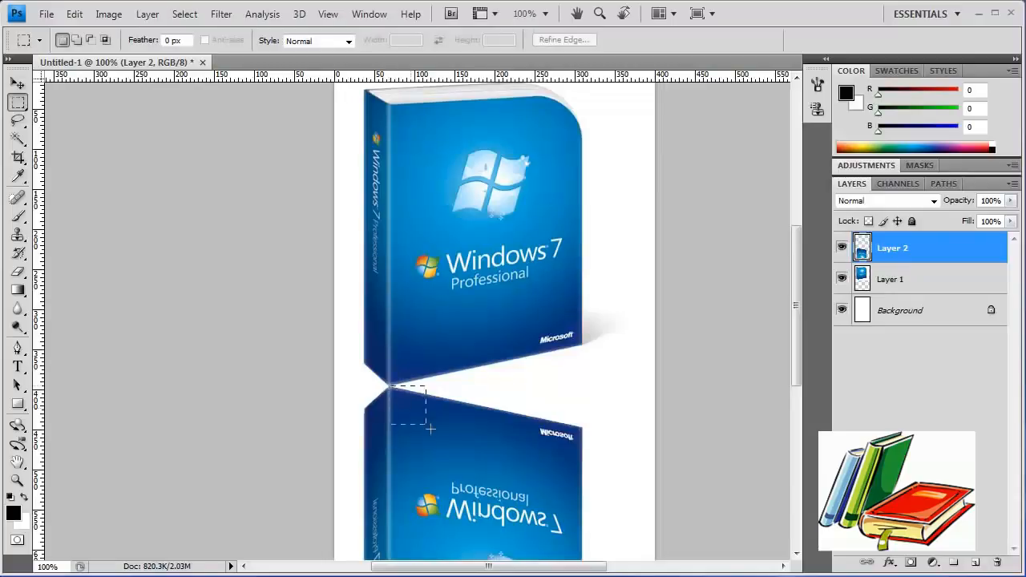
left_click_drag(527, 528, 581, 483)
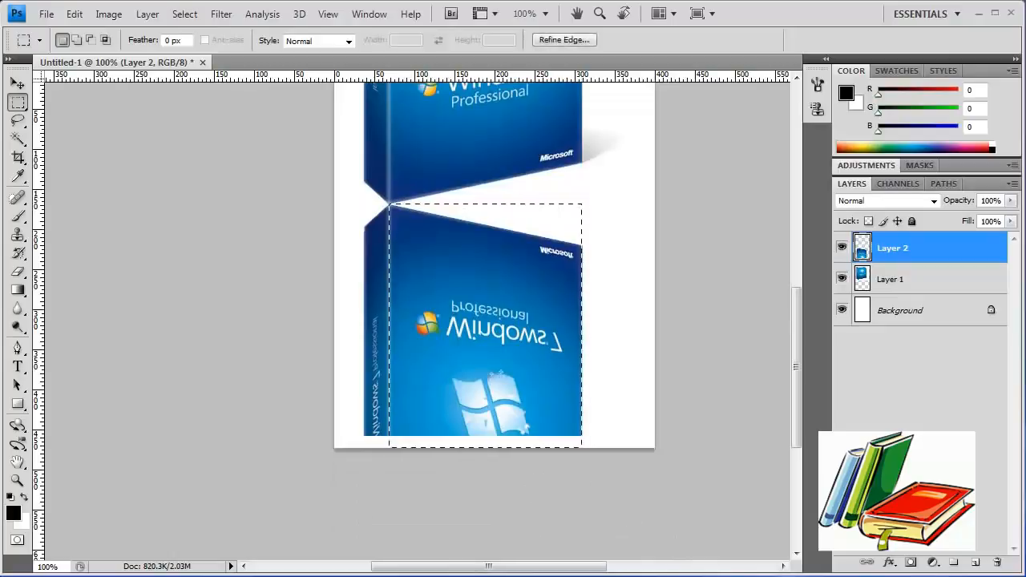